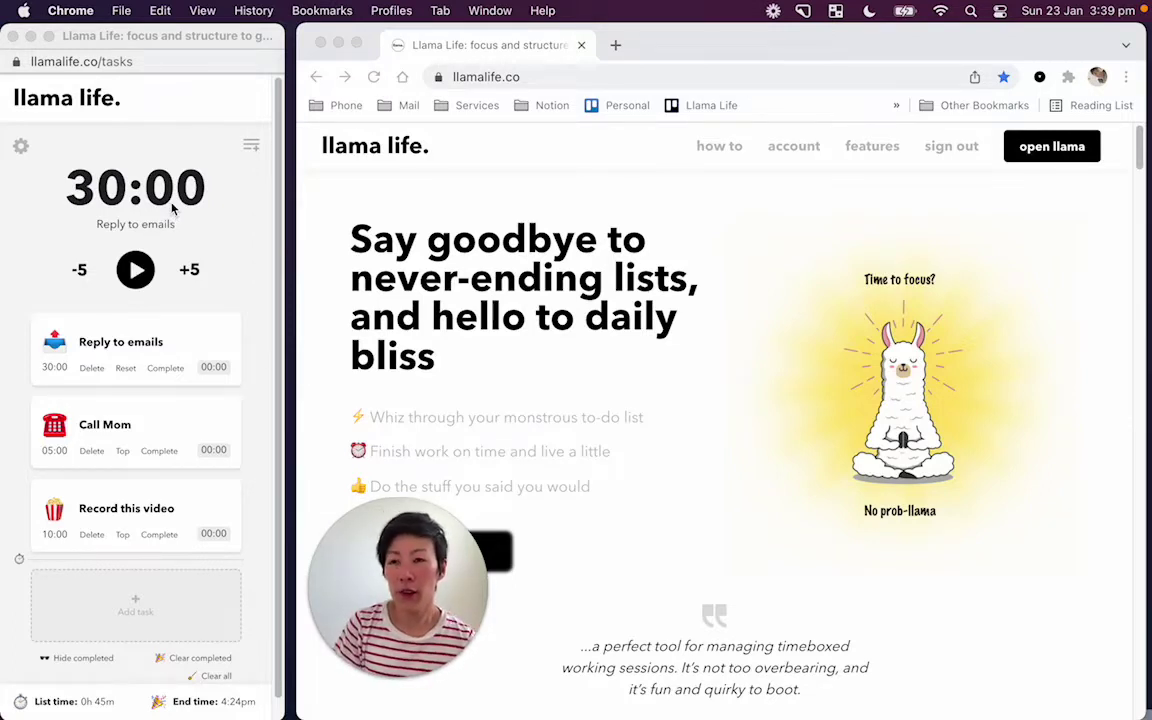
Step: Start the countdown for the "Reply to emails" task and pause it after a few seconds
click(200, 206)
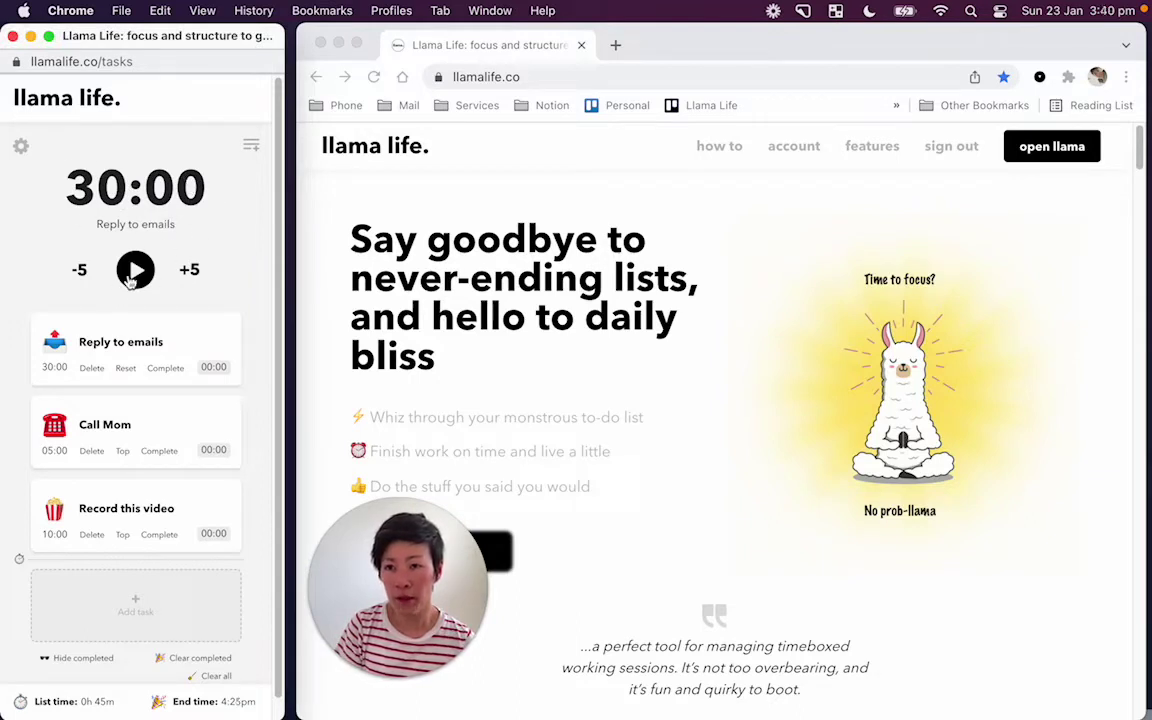
click(131, 278)
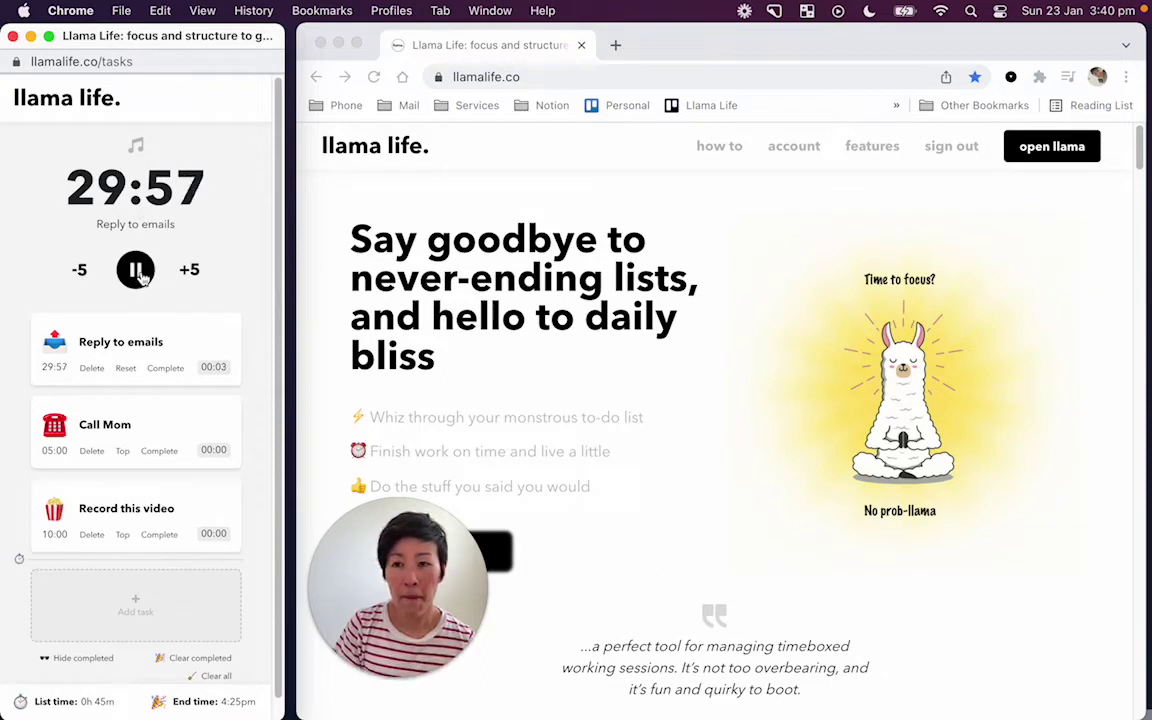
click(136, 270)
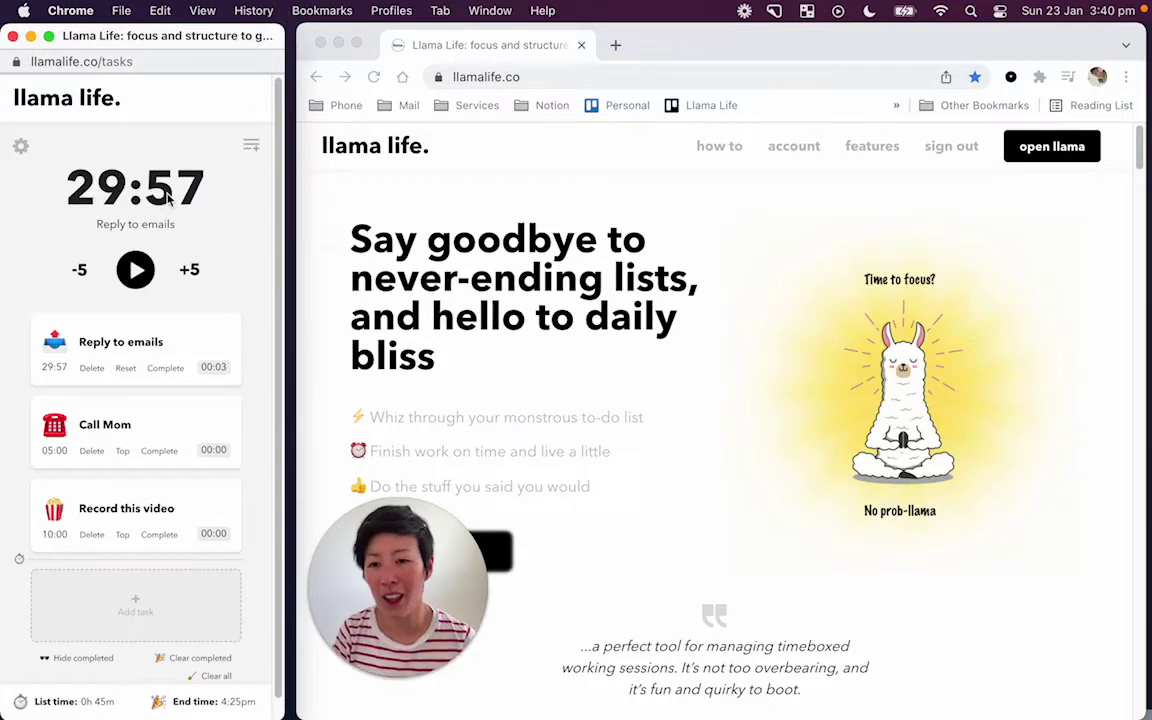
Step: Turn on the Pie Time option in the settings and return to the task list
click(22, 150)
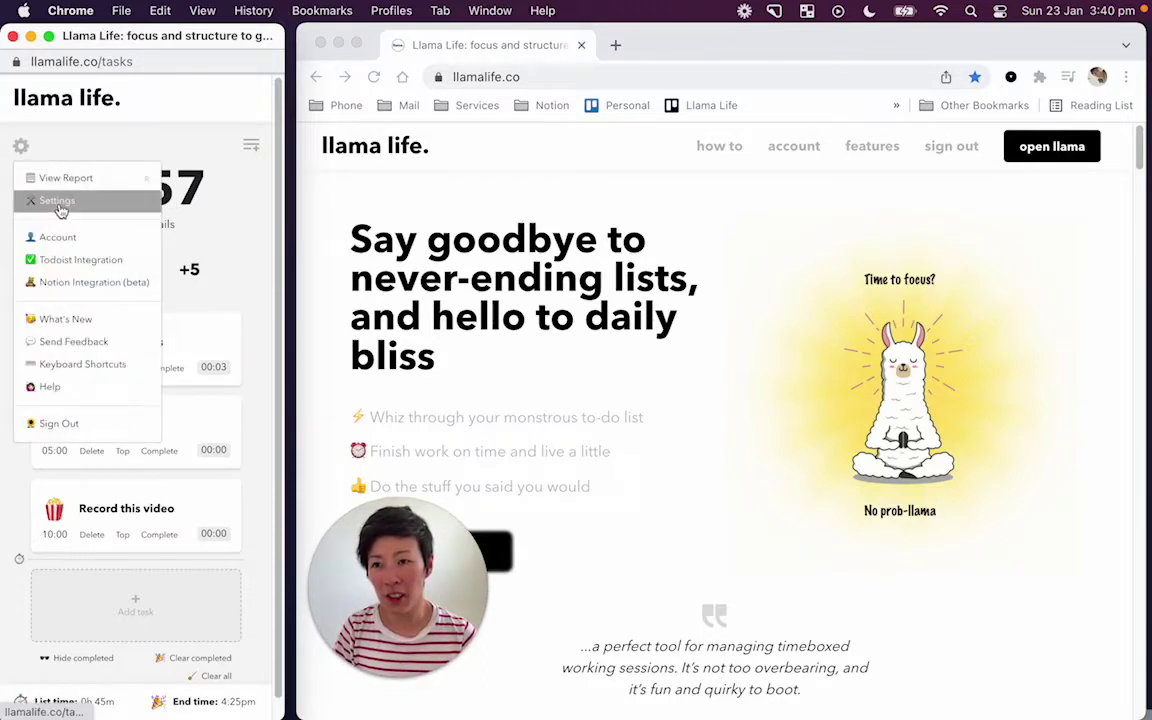
click(60, 200)
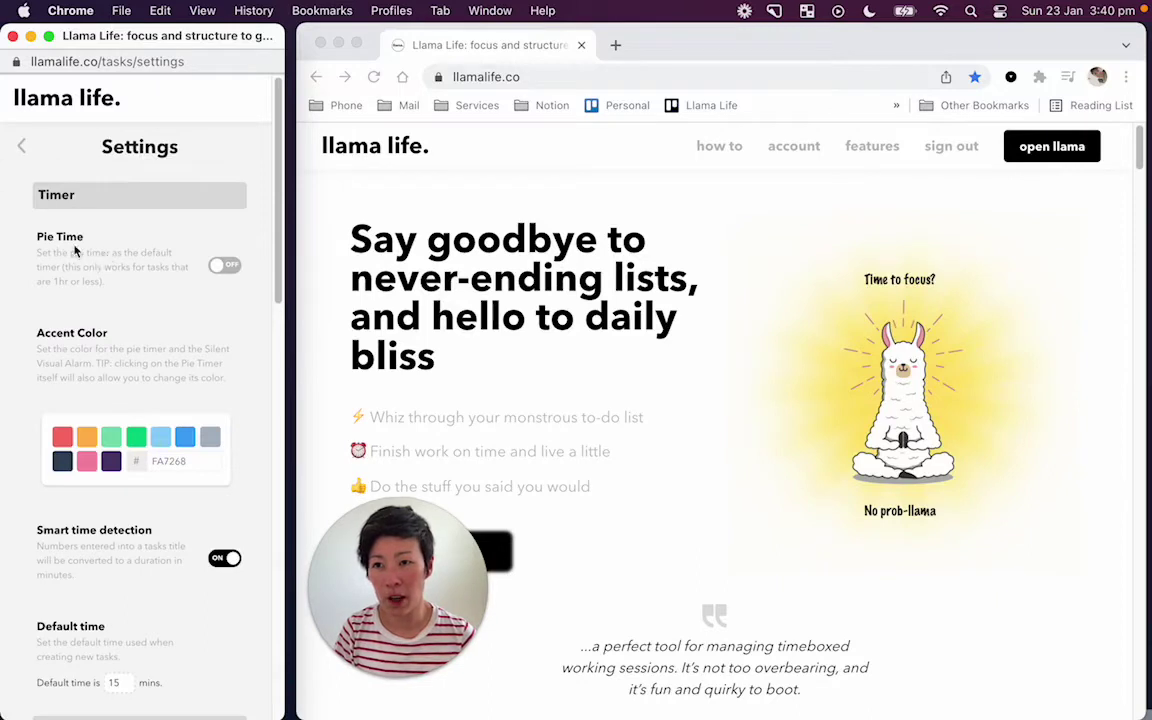
click(224, 265)
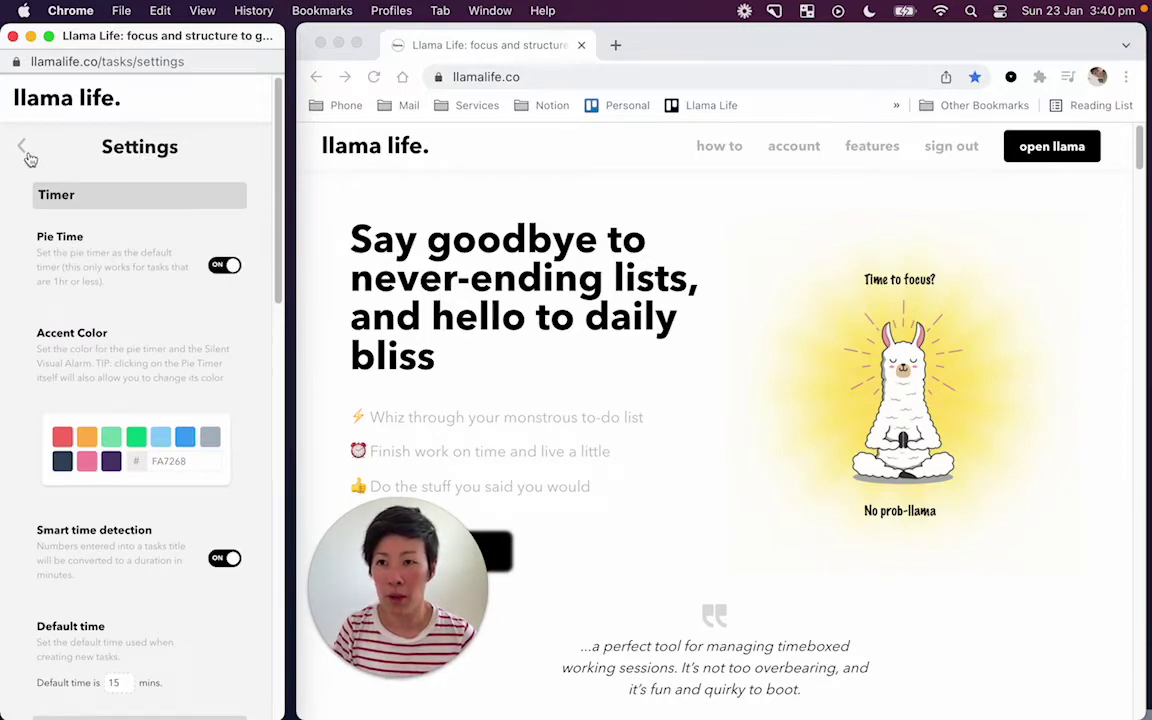
click(22, 146)
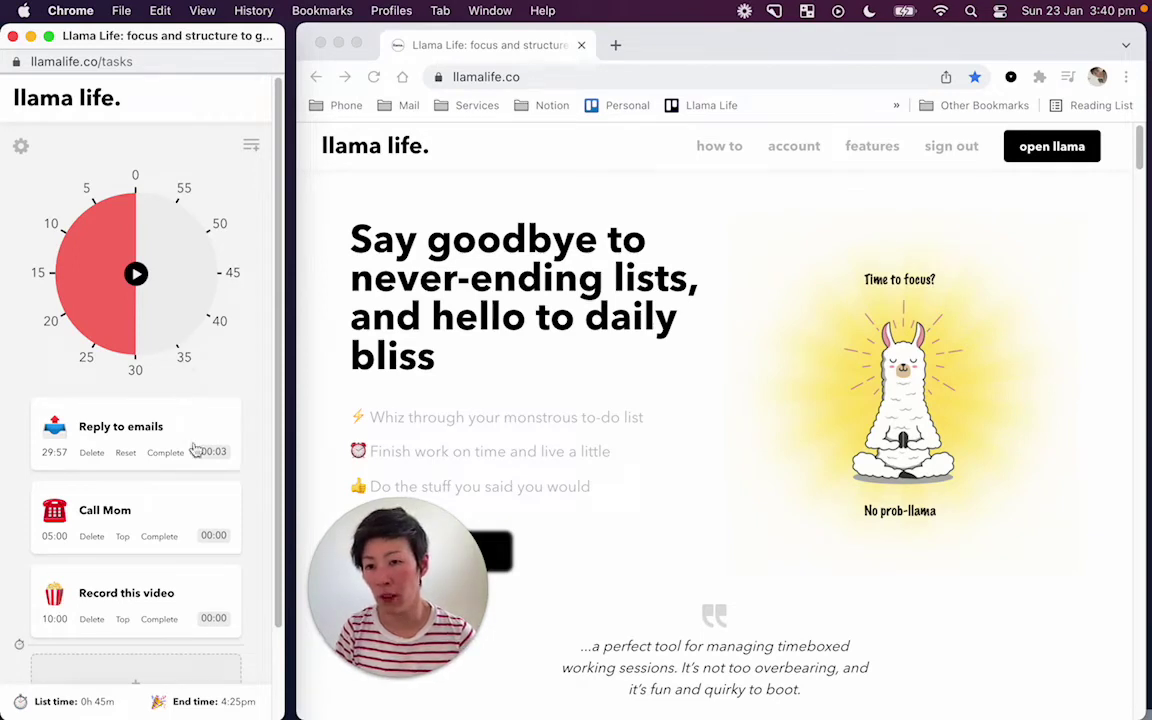
Step: Move "Call Mom" to the top of the task list, and run its timer briefly before pausing it
drag(149, 509, 160, 425)
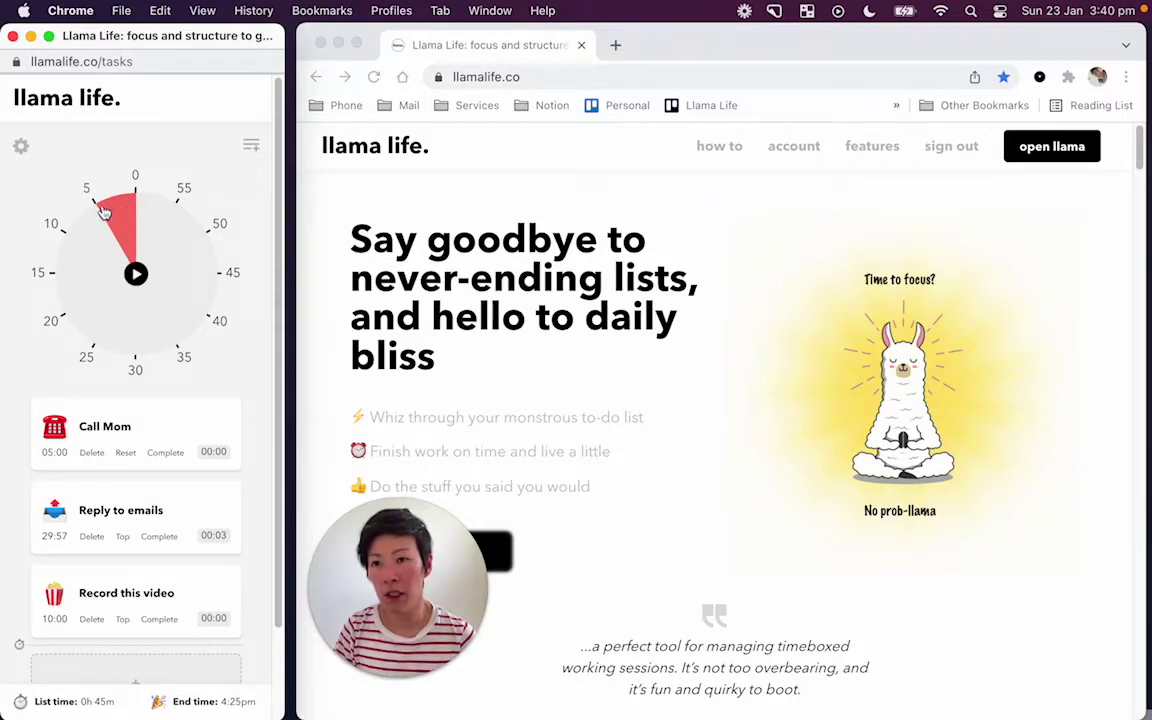
click(135, 274)
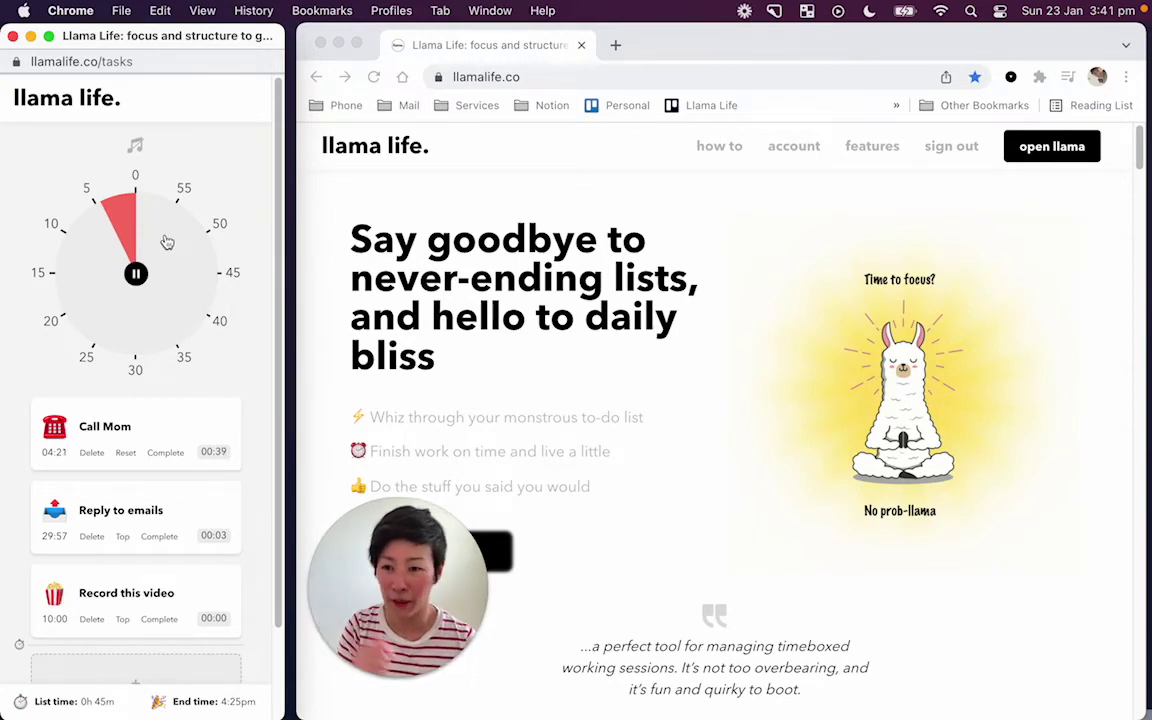
click(140, 277)
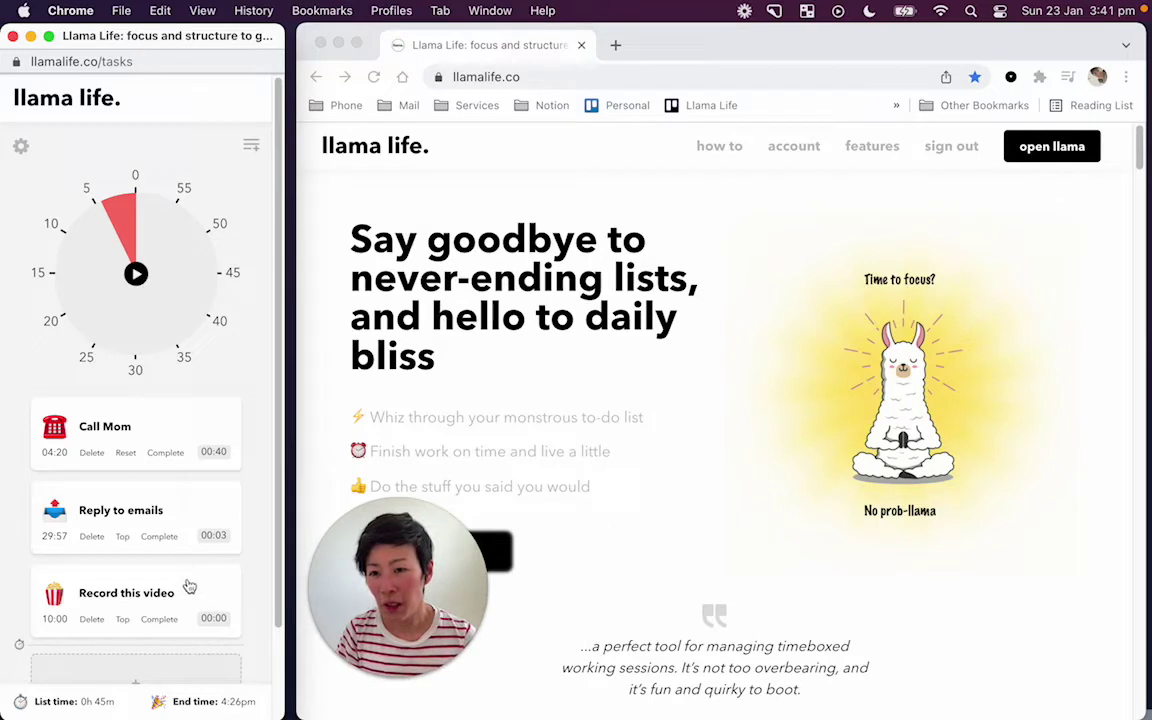
Step: Move "Record this video" to the top of the task list and change the pie timer's colour to light blue (8ED1FC)
drag(188, 586, 140, 430)
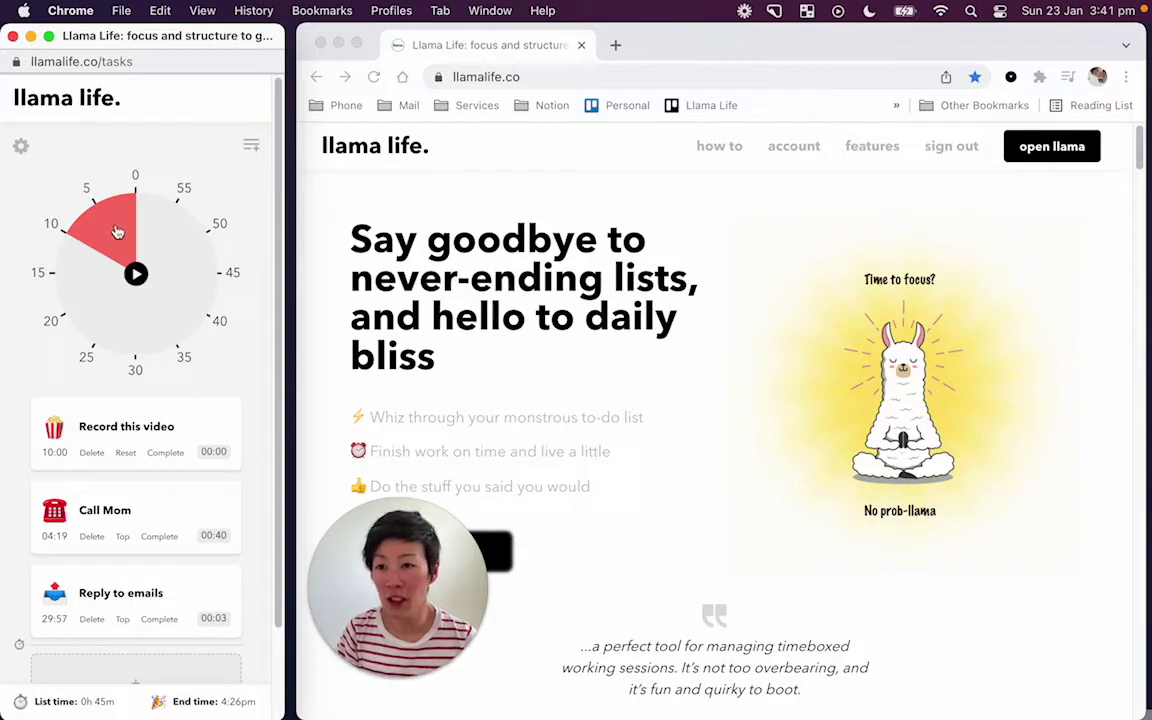
click(117, 232)
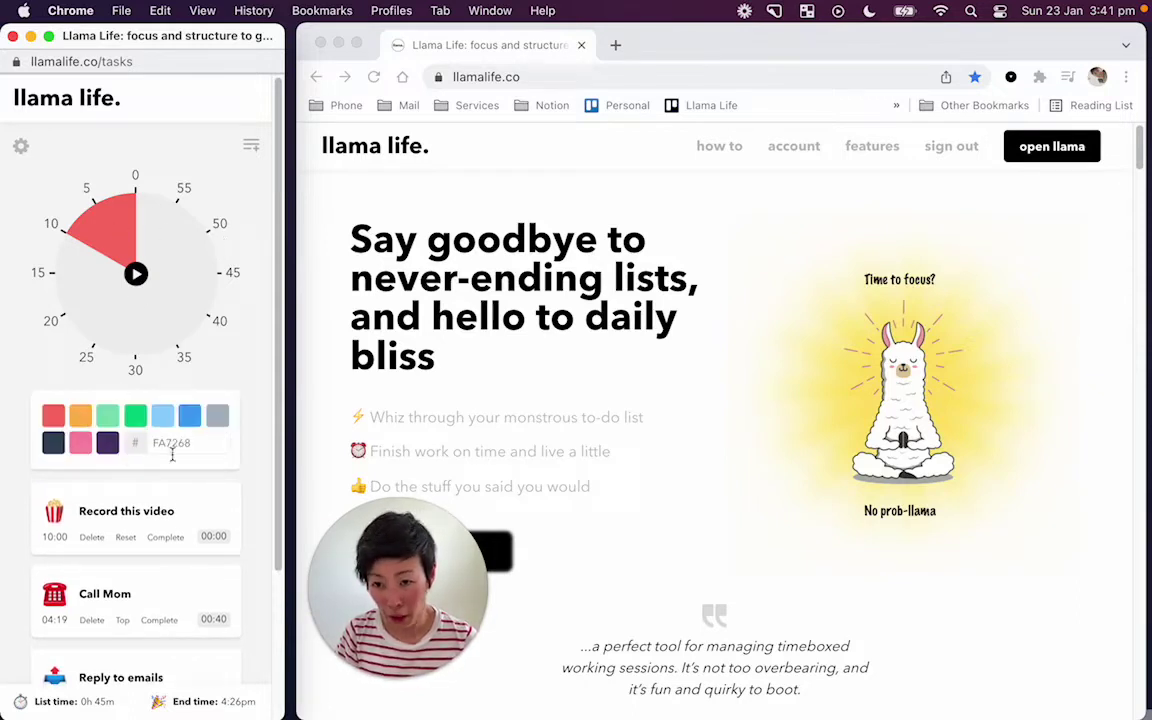
click(80, 415)
click(108, 416)
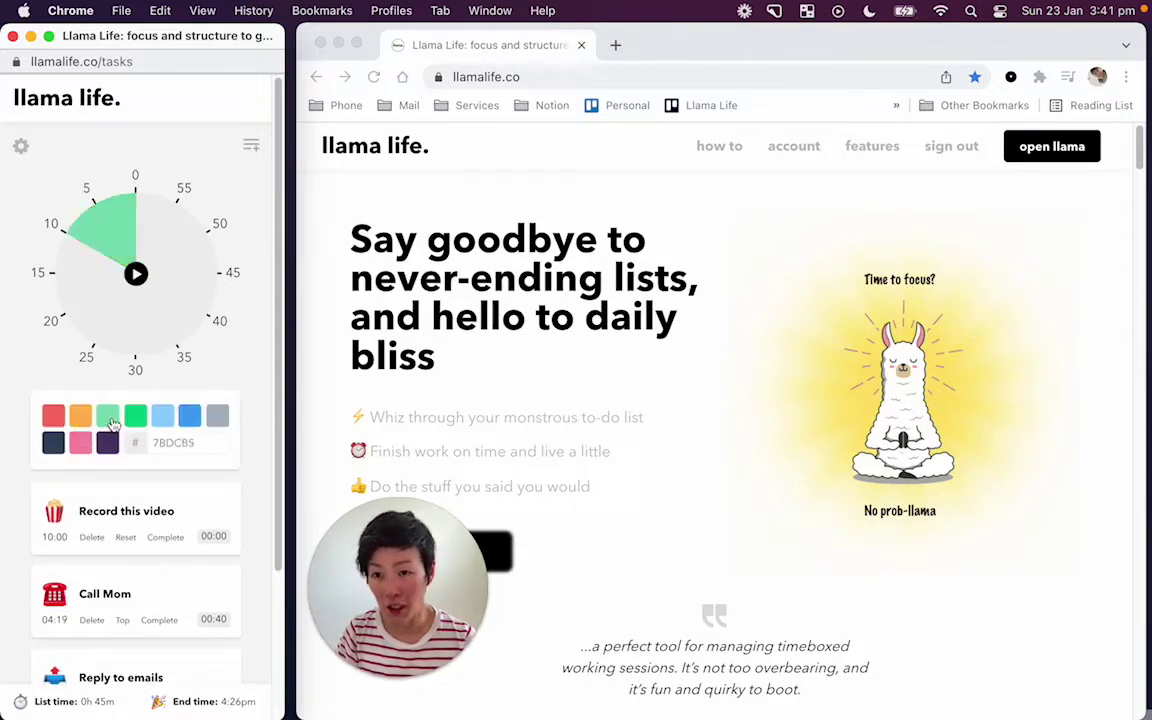
click(135, 416)
click(162, 416)
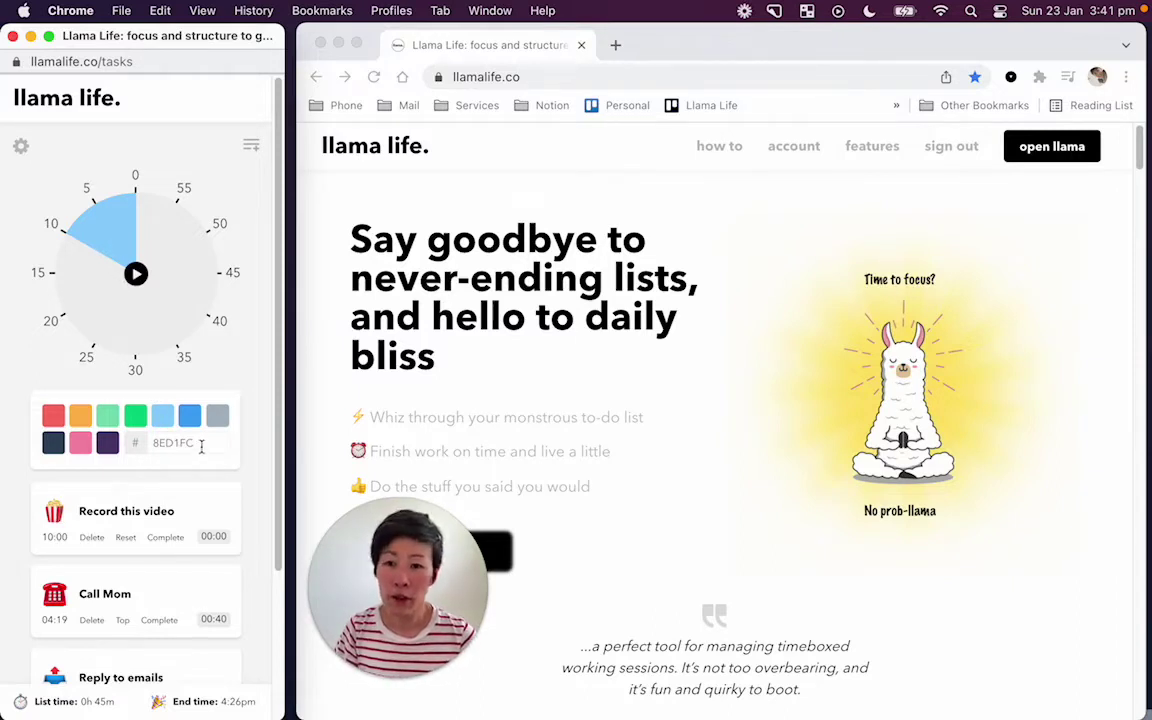
drag(195, 442, 150, 442)
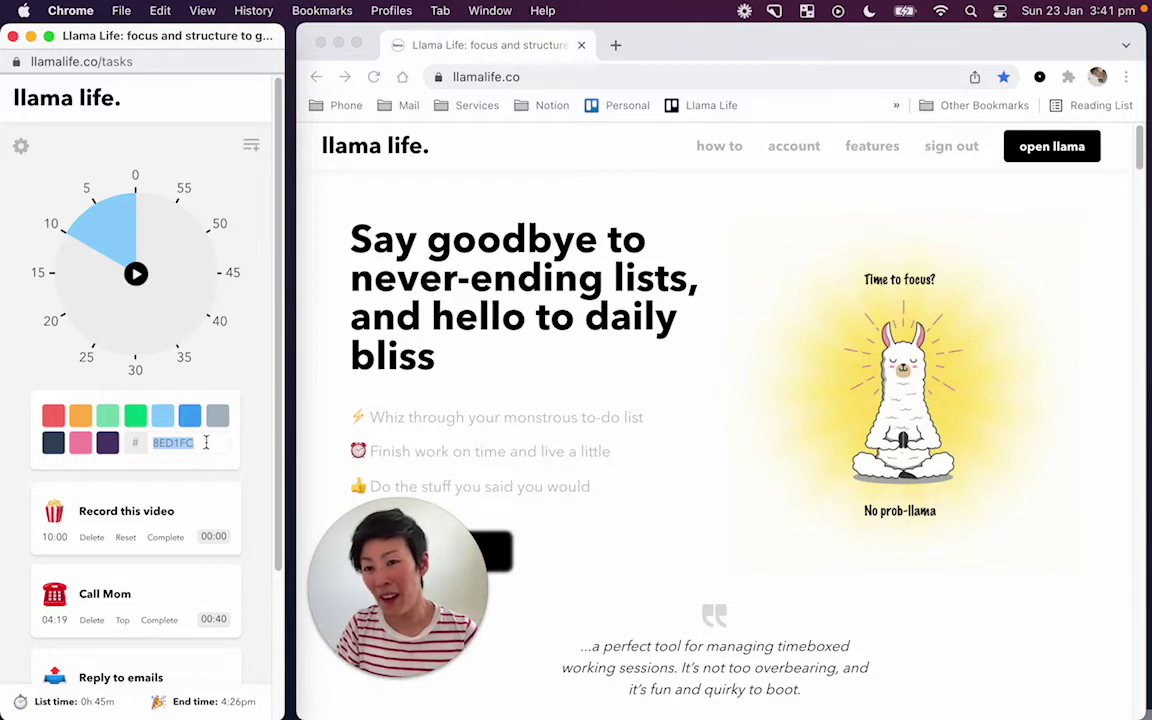
click(252, 458)
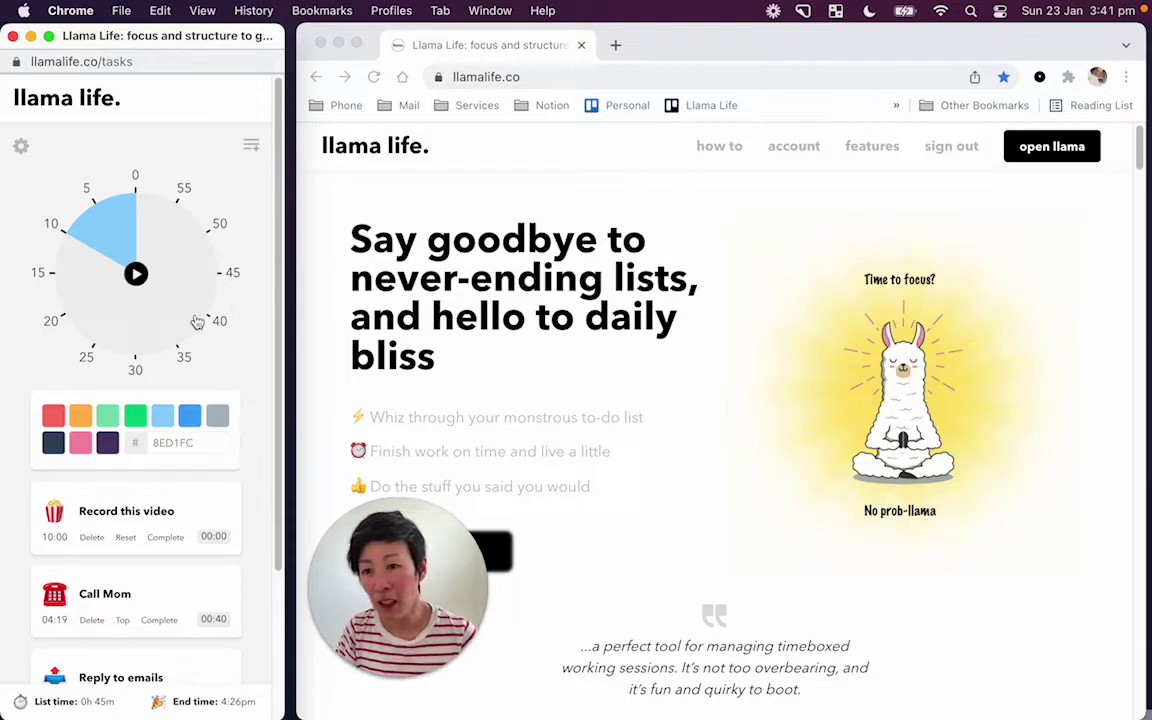
click(228, 377)
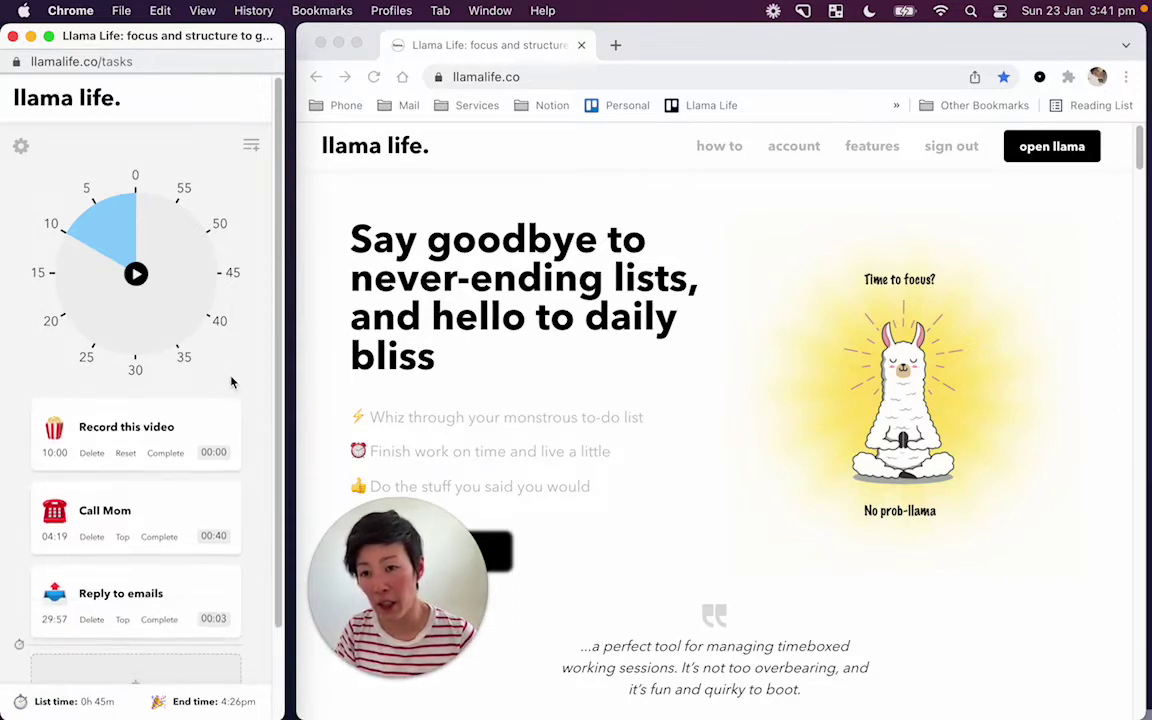
Step: Review the Accent Color option in the settings and return to the task list
click(21, 146)
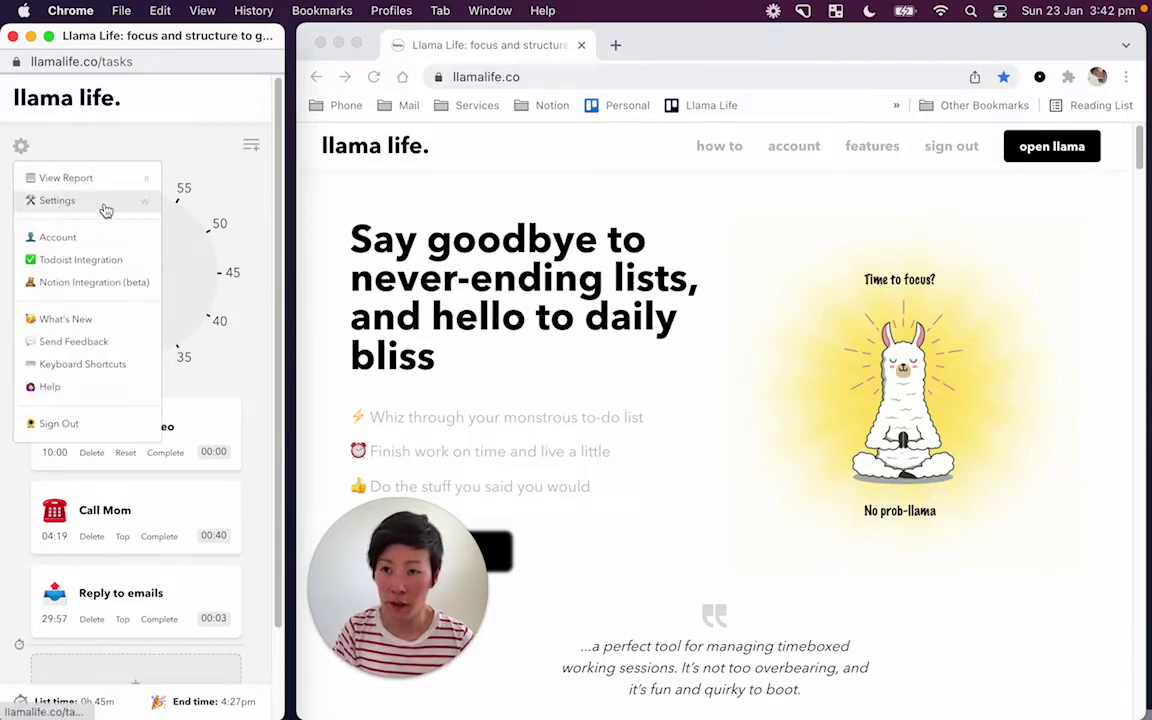
click(90, 200)
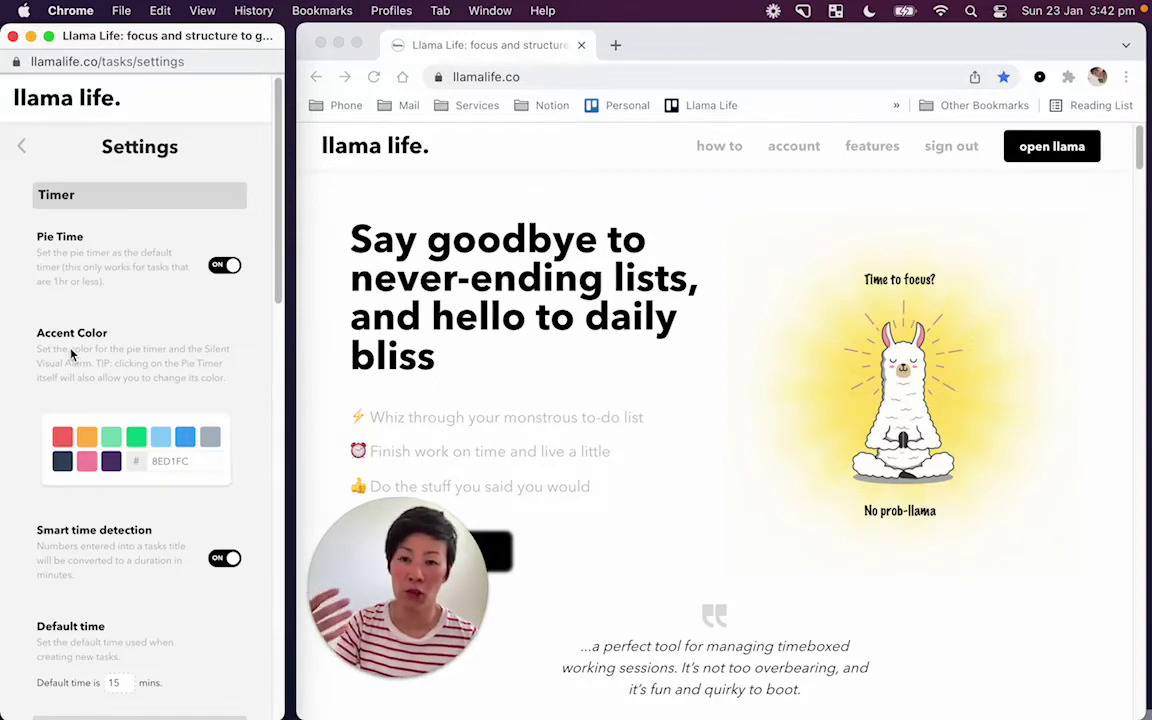
click(24, 149)
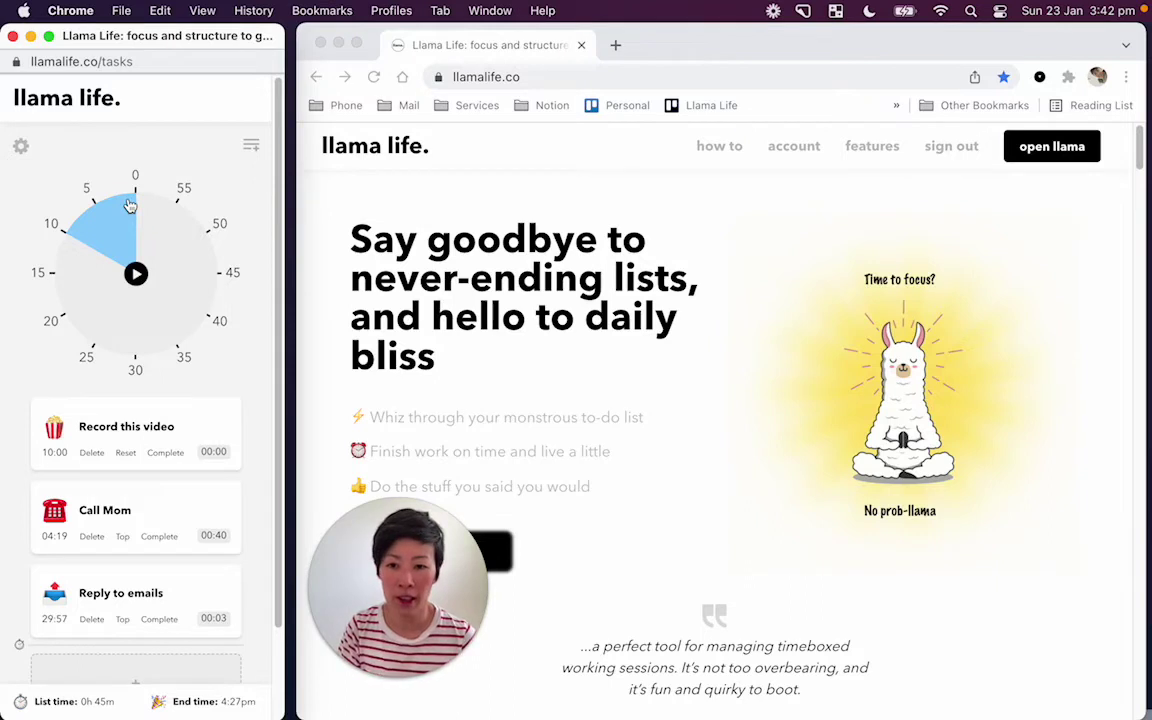
Step: Turn off the Audio alarm under Alarm Type in the settings, leaving the Visual alarm on, and return to the task list
click(24, 153)
click(70, 202)
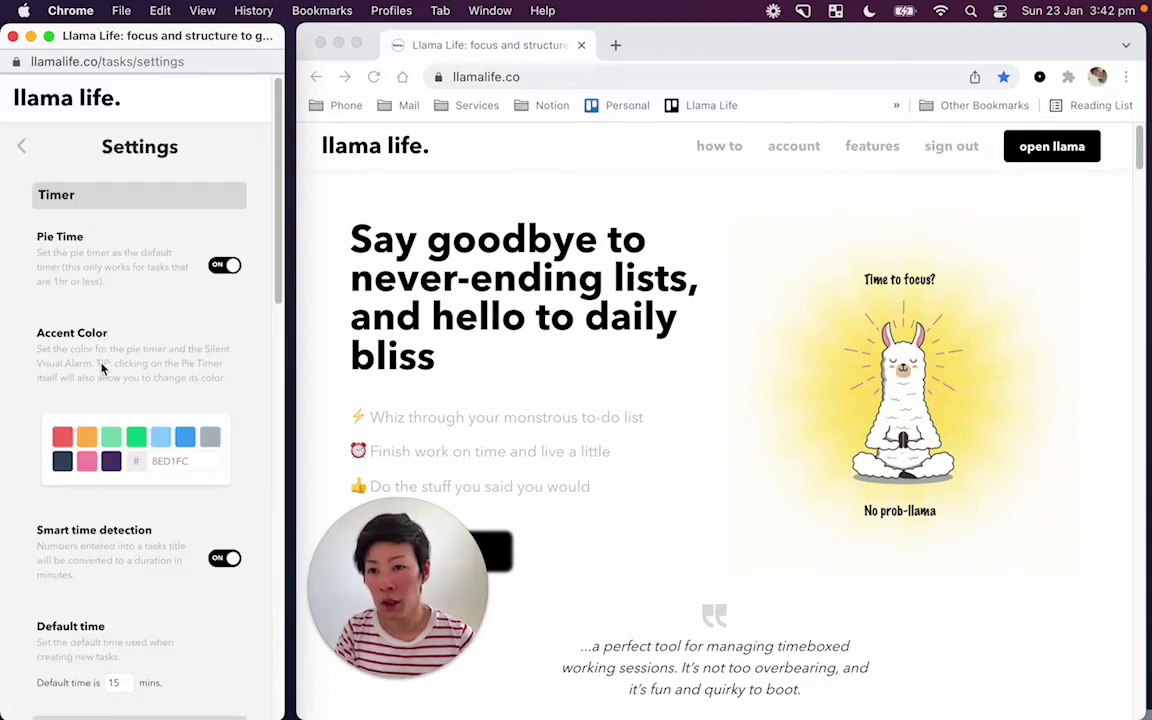
scroll(135, 522, down, 10)
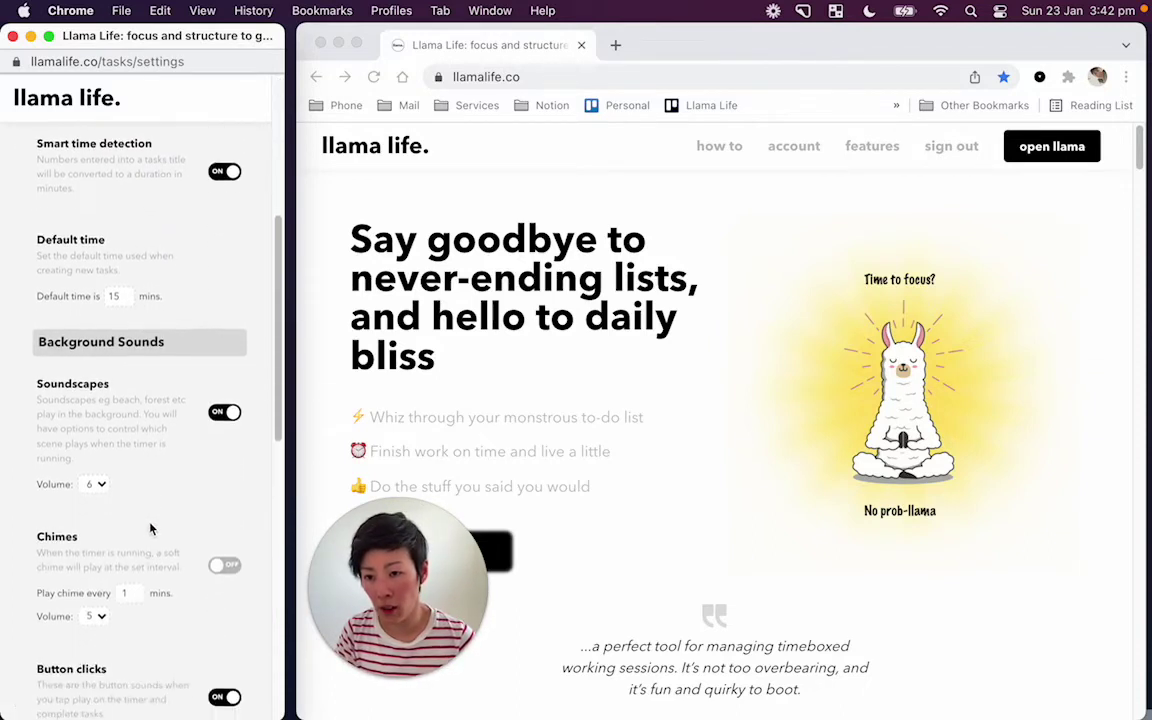
scroll(153, 529, down, 10)
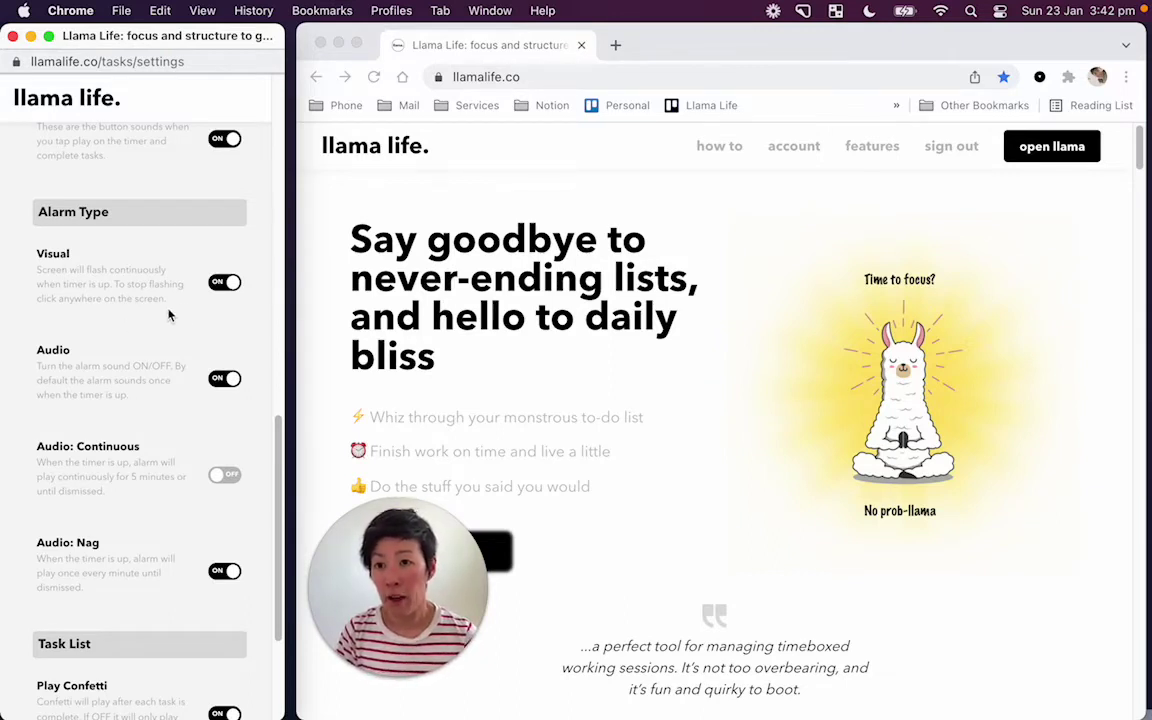
click(224, 380)
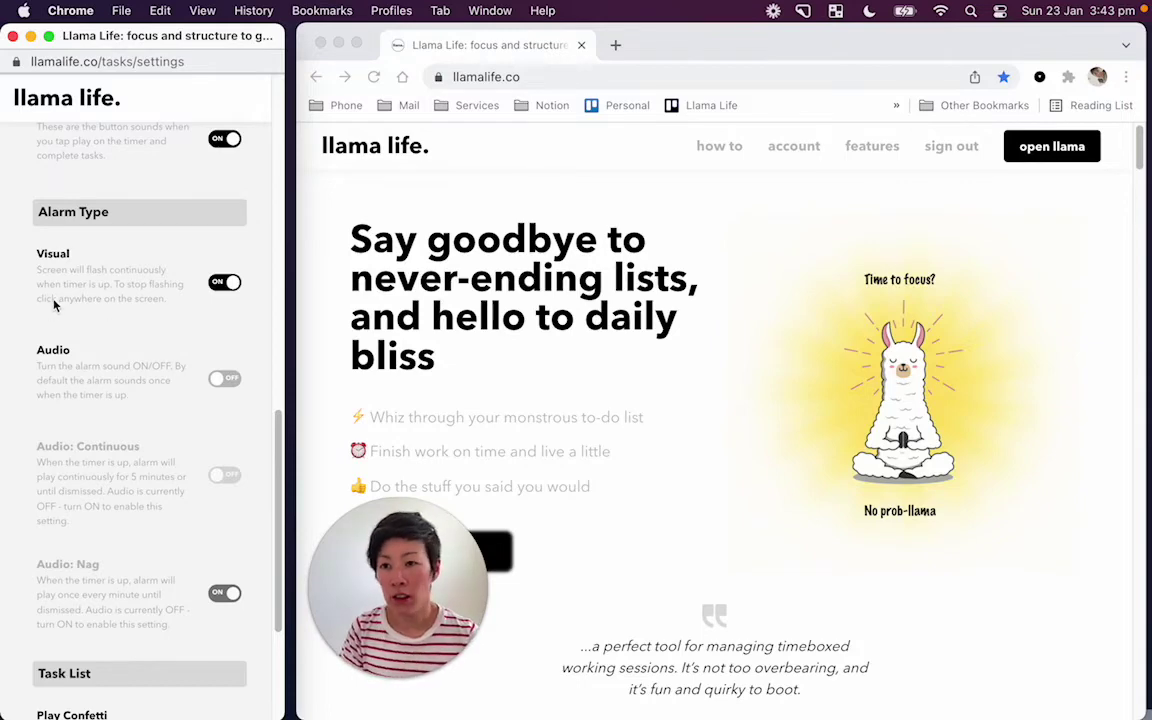
scroll(54, 305, up, 10)
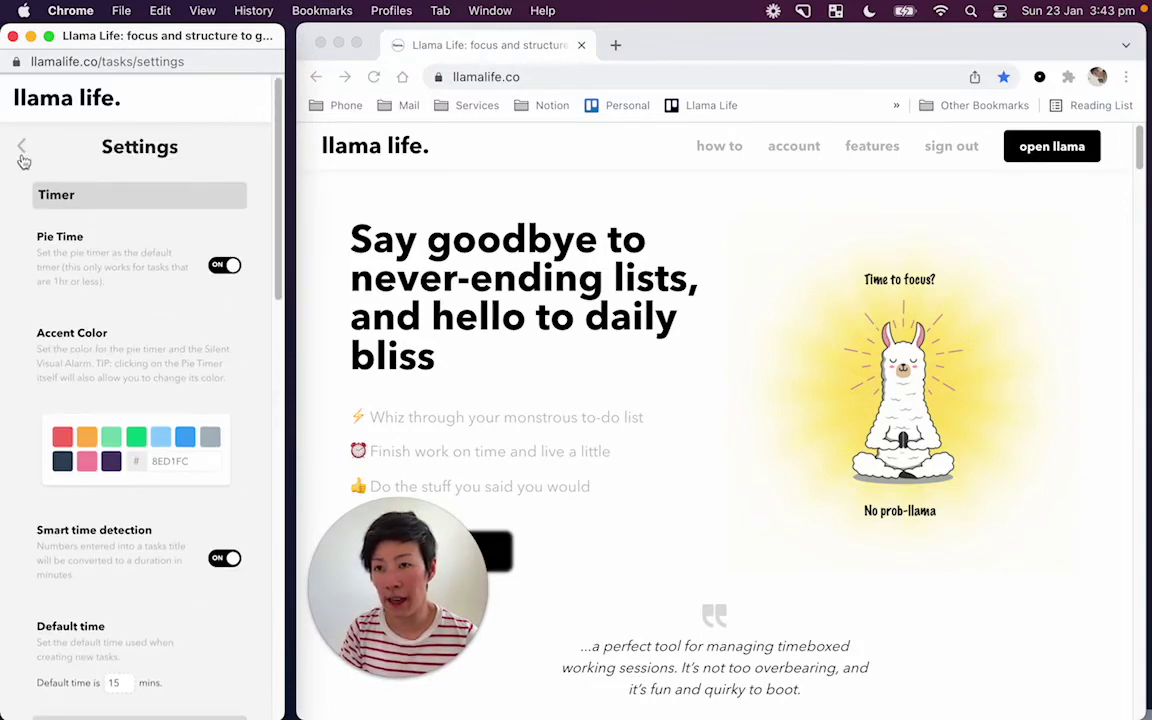
click(21, 147)
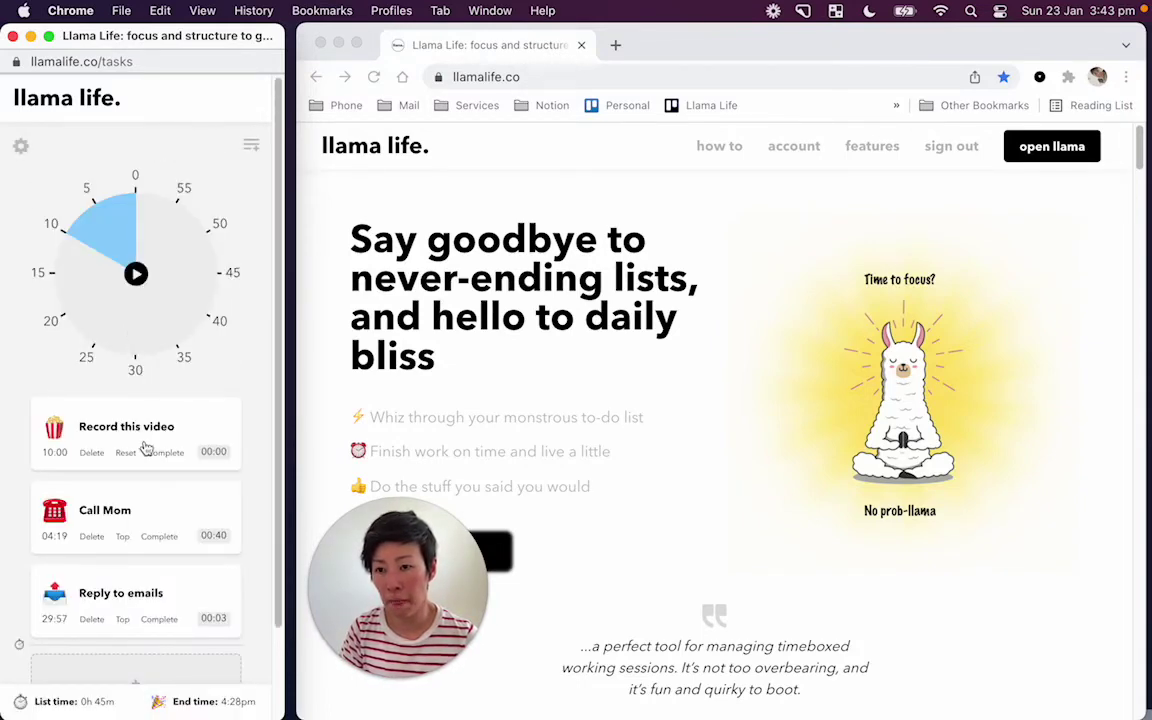
Step: Add a new task named "Test task" with a 15-minute duration to the list
scroll(150, 470, down, 2)
click(157, 586)
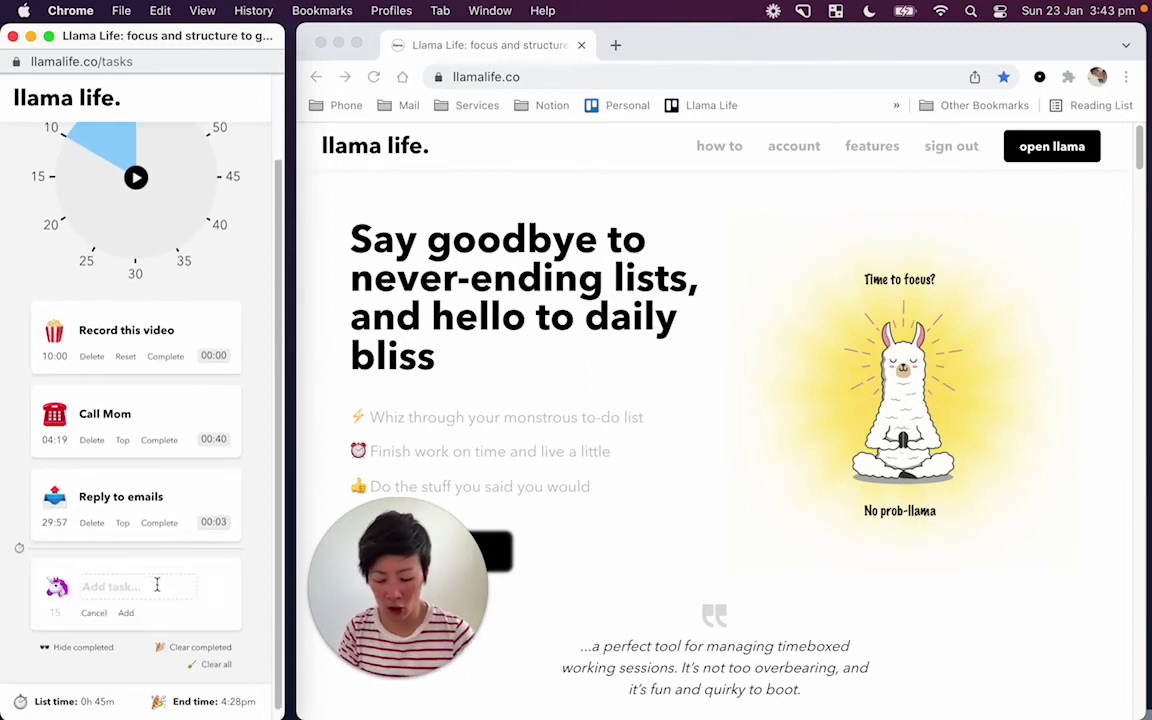
text(Test task)
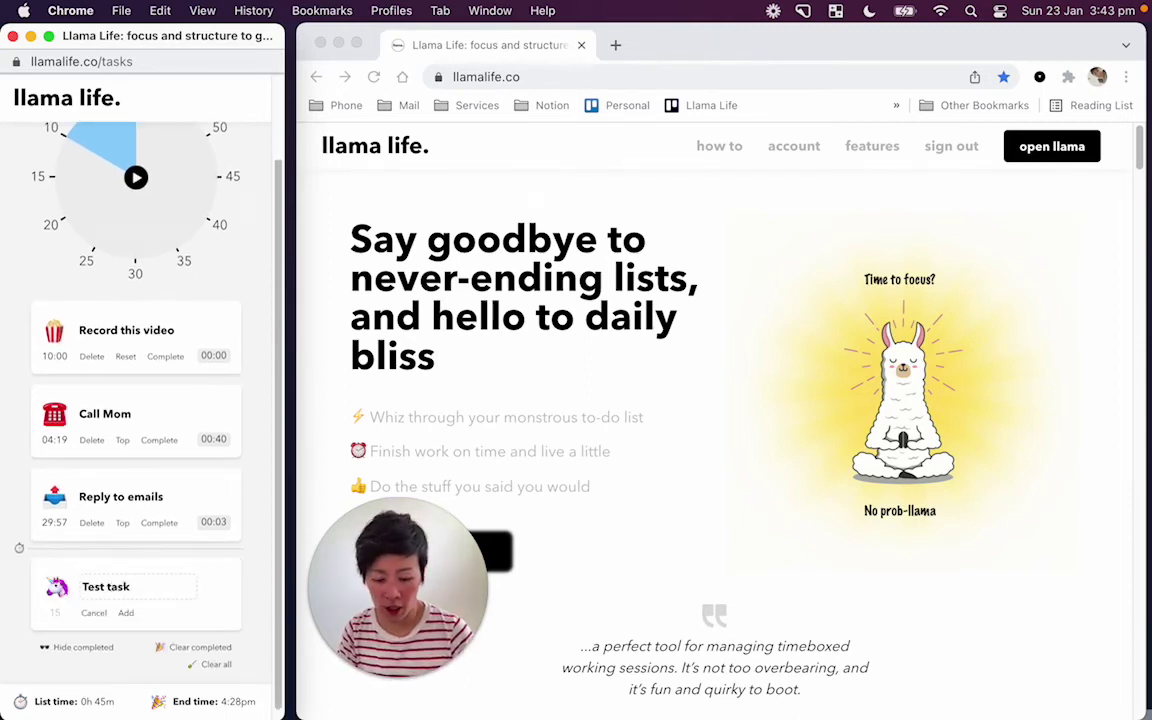
click(61, 614)
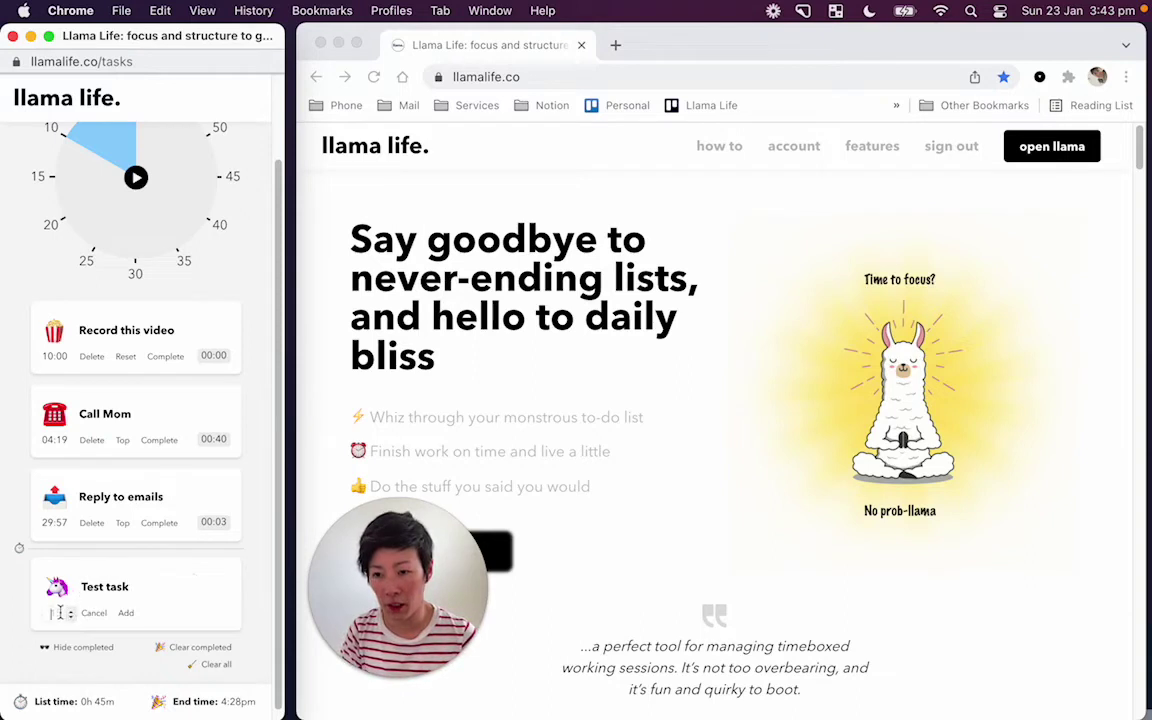
click(70, 617)
key(Return)
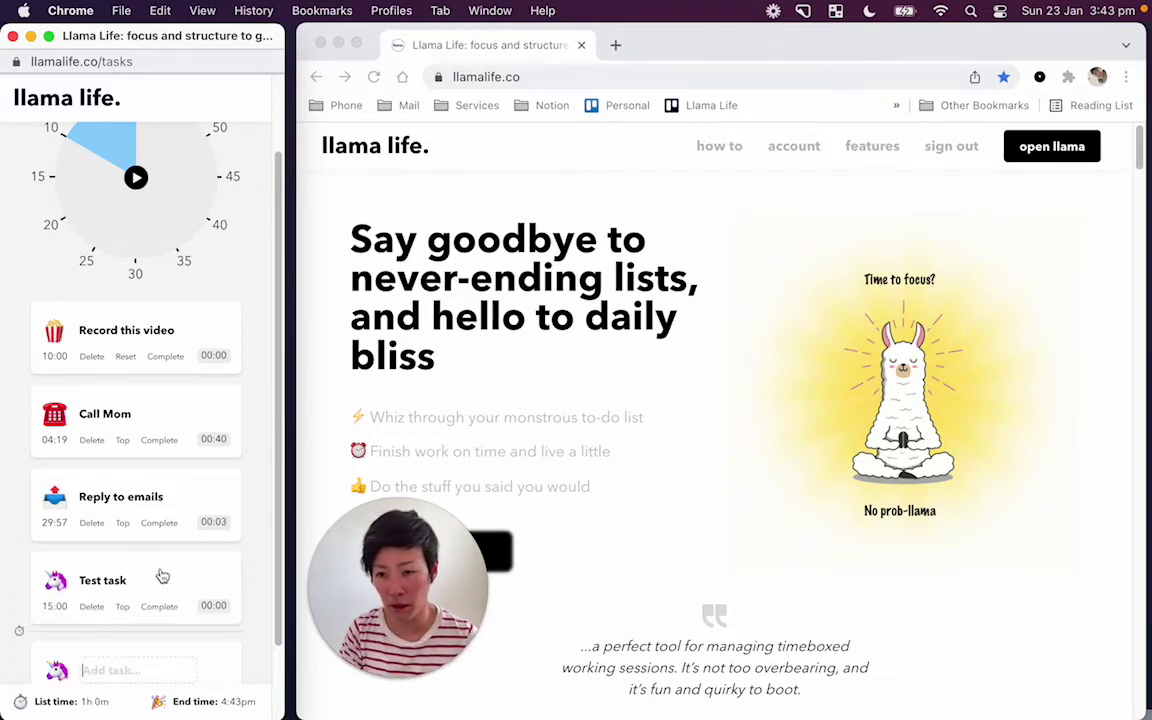
Step: Set the duration of "Test task" to 0 minutes and move it to the top of the task list
scroll(120, 560, down, 1)
click(55, 570)
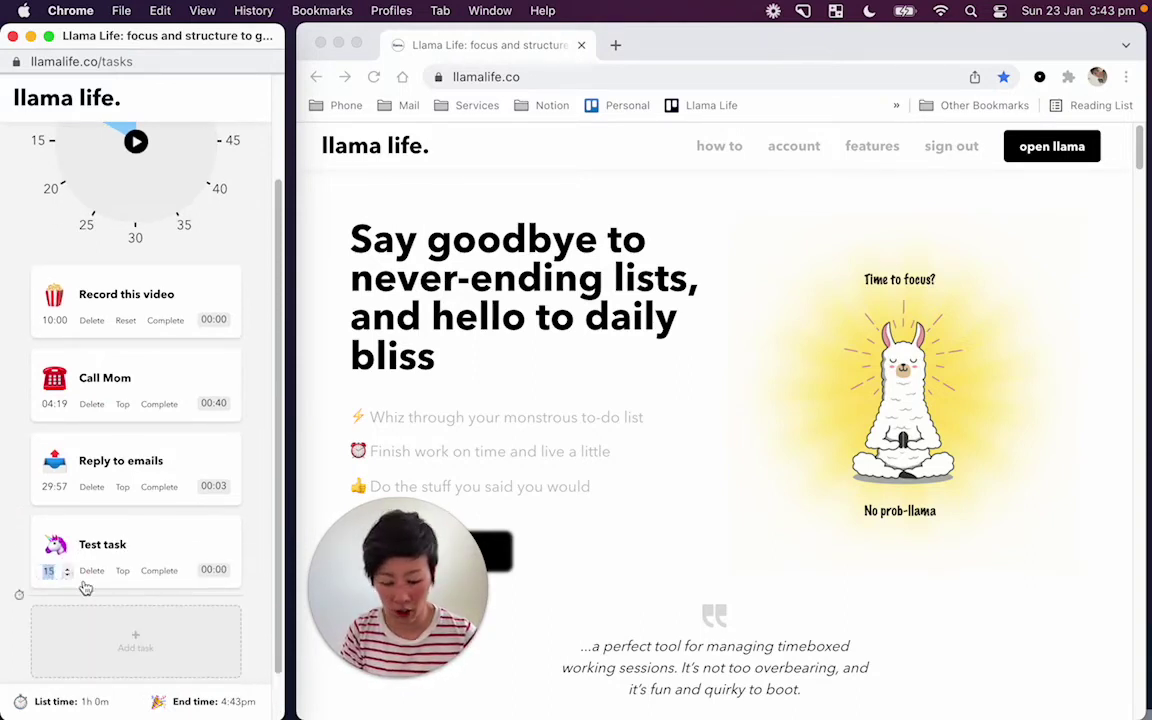
text(0)
key(Return)
drag(175, 539, 175, 368)
scroll(175, 366, up, 2)
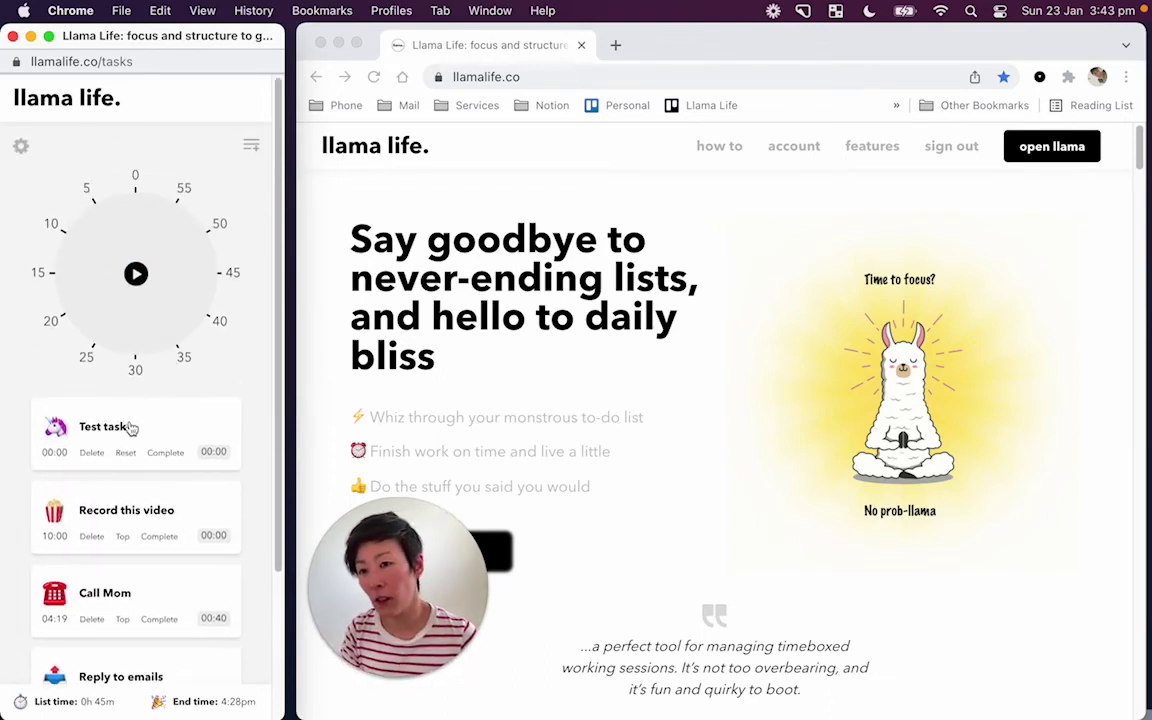
Step: Trigger the visual alarm with "Test task" in the current accent colour and again with the pie timer's colour set to red
click(136, 275)
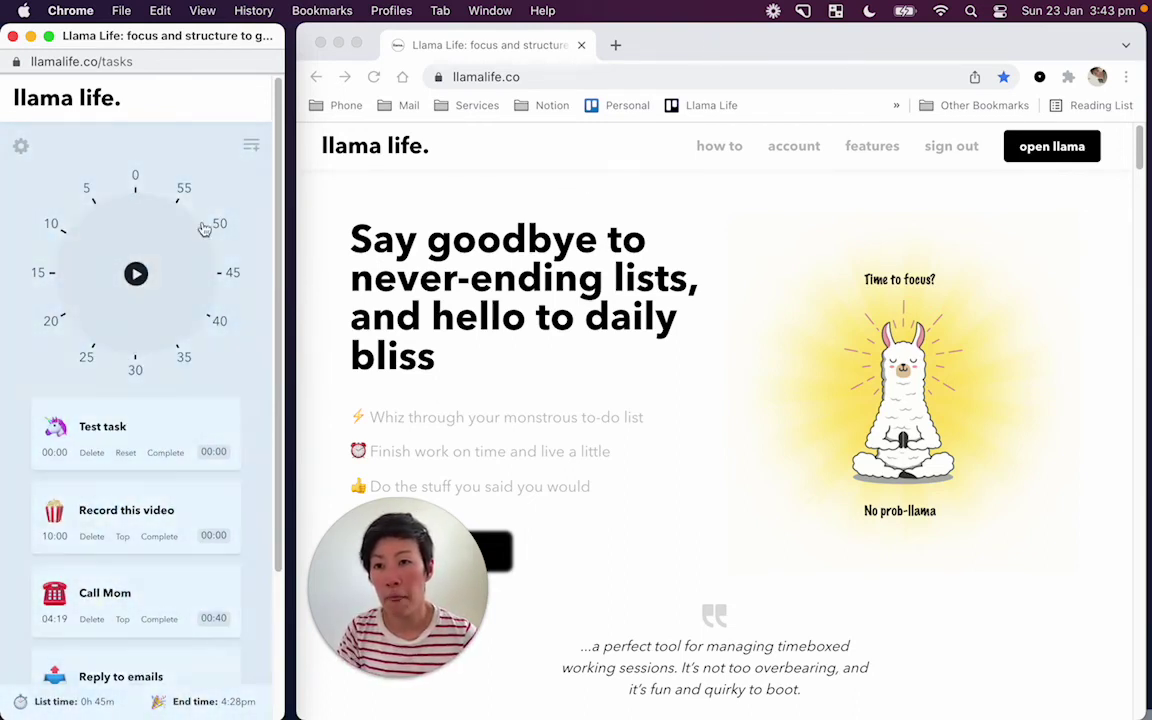
click(175, 298)
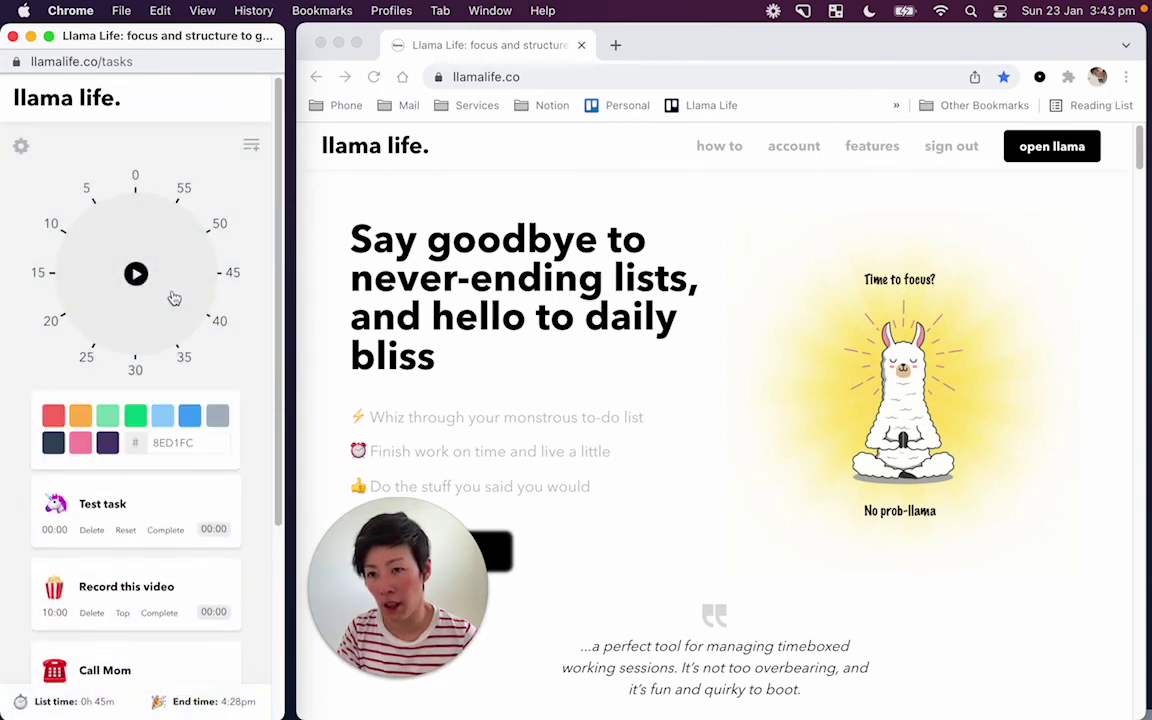
click(81, 417)
click(209, 366)
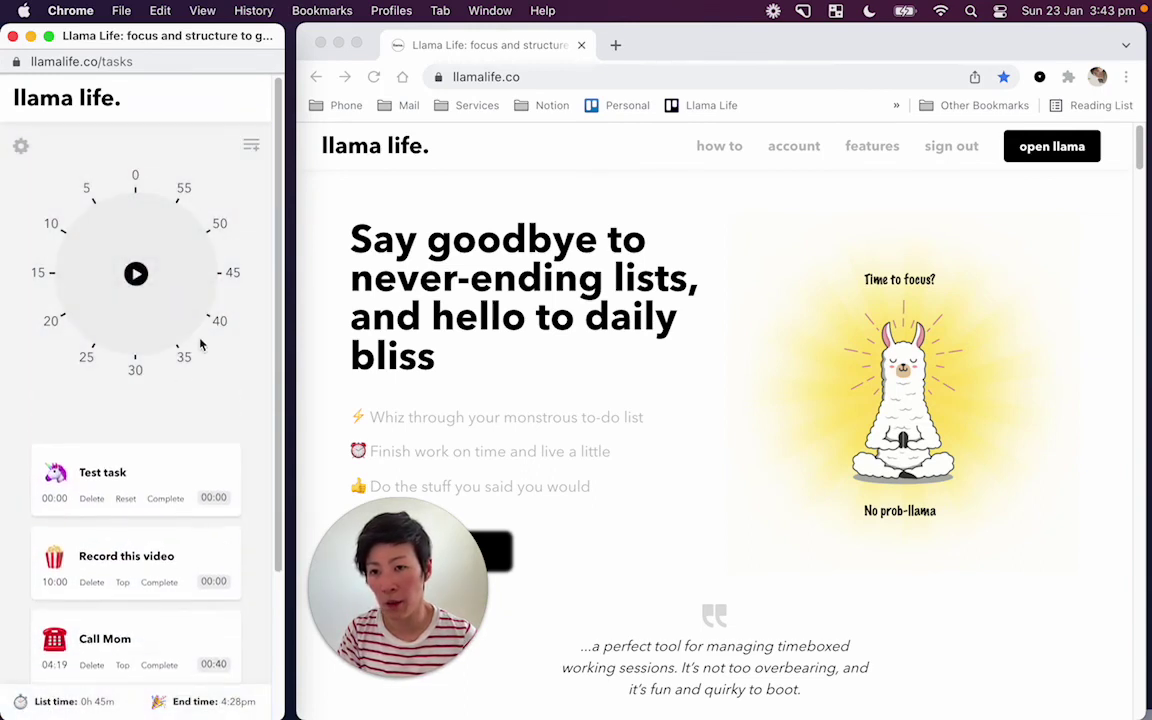
click(136, 276)
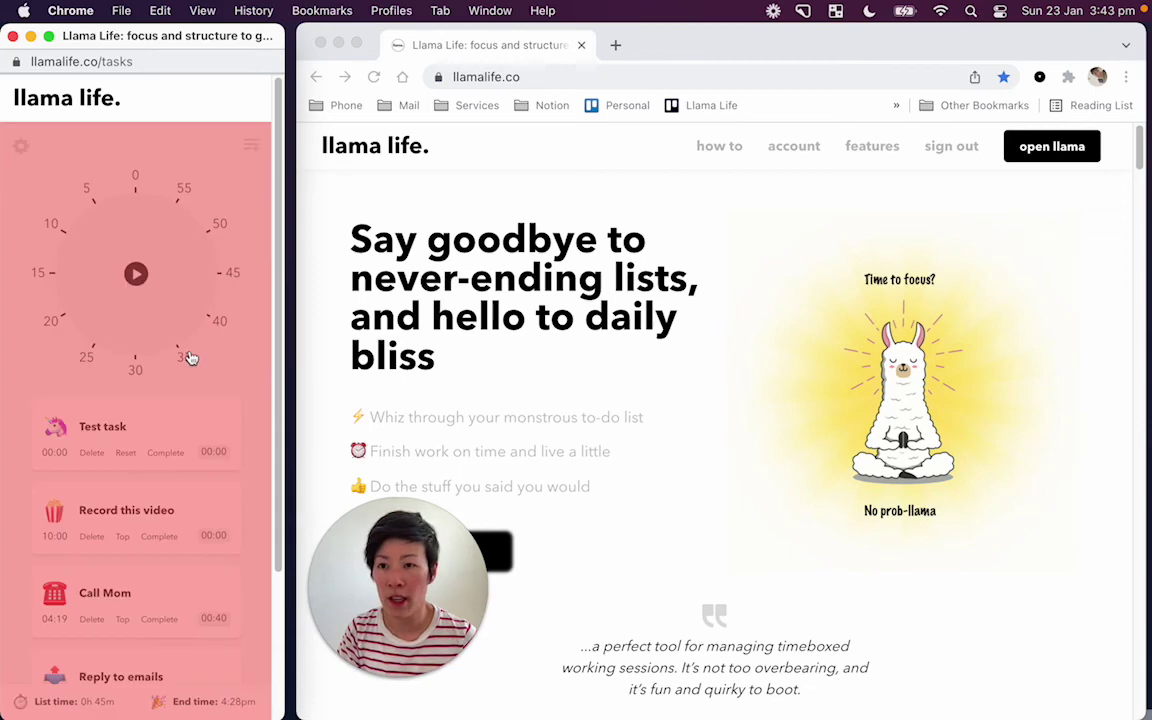
Step: Widen the website window over most of the flashing task window, and narrow it again to uncover the task list
click(689, 49)
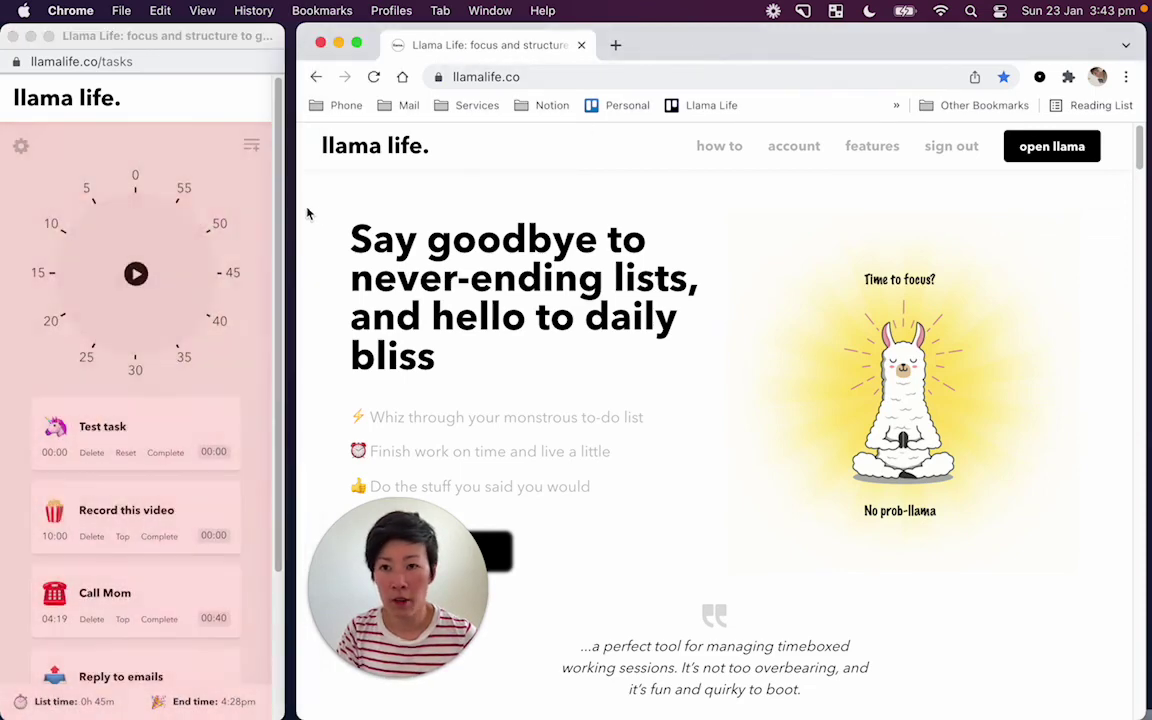
drag(297, 188, 35, 169)
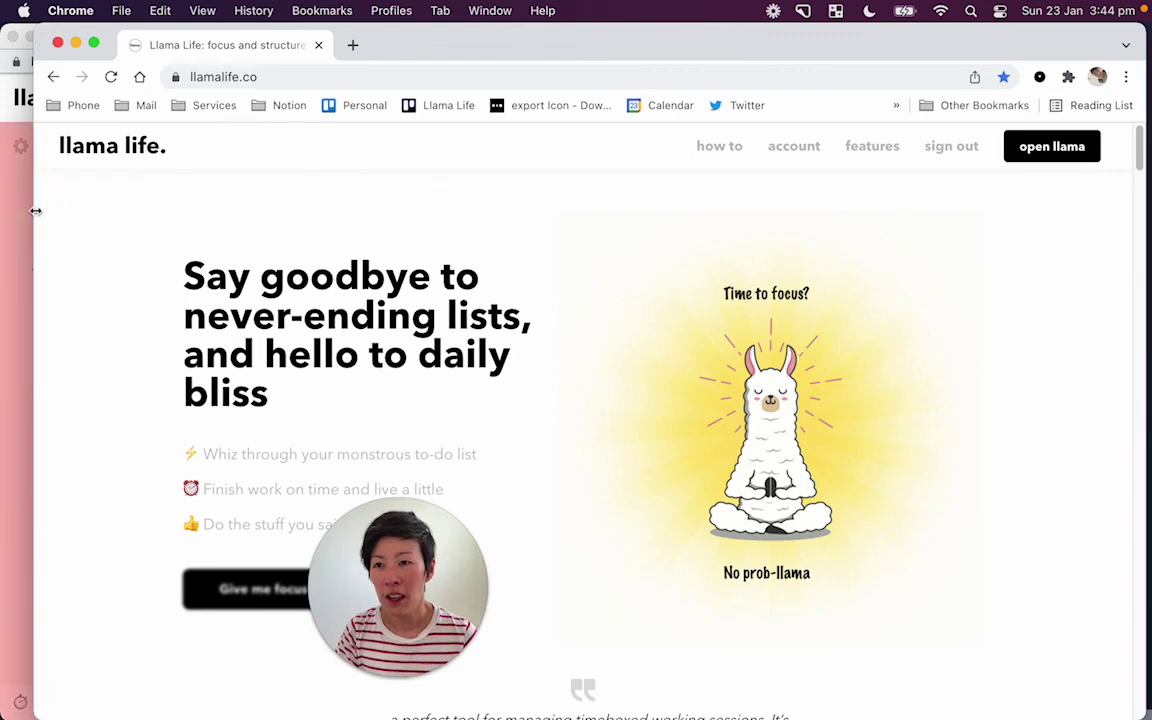
drag(36, 211, 287, 169)
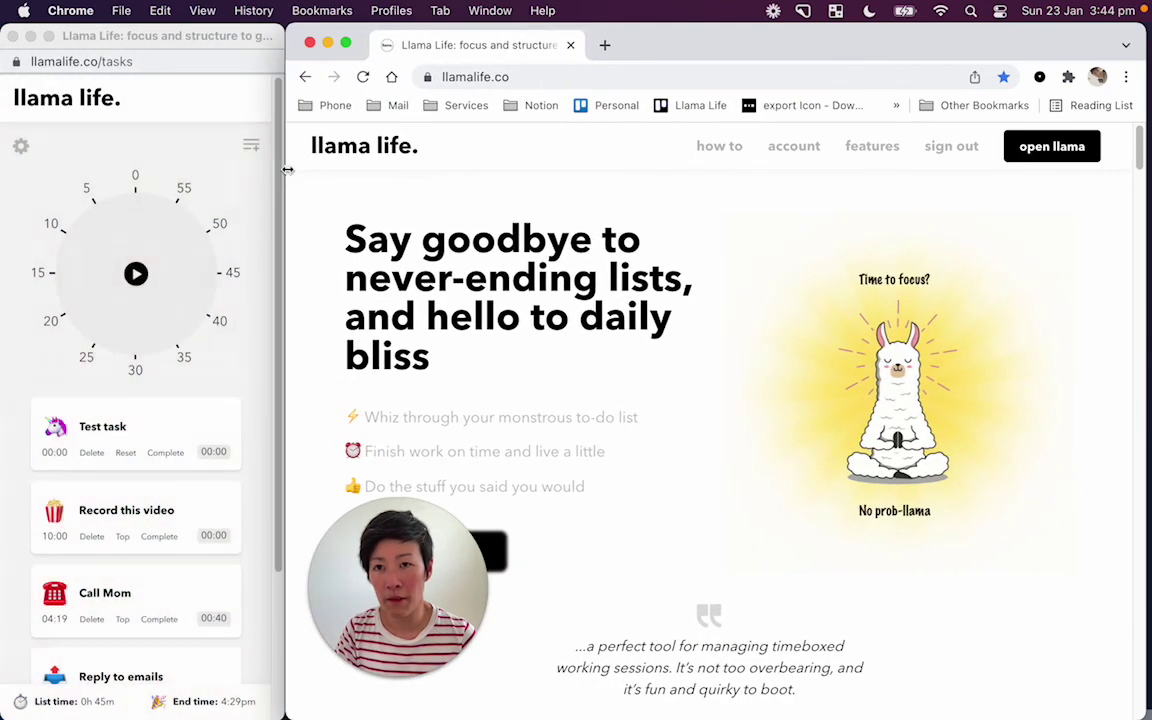
click(226, 82)
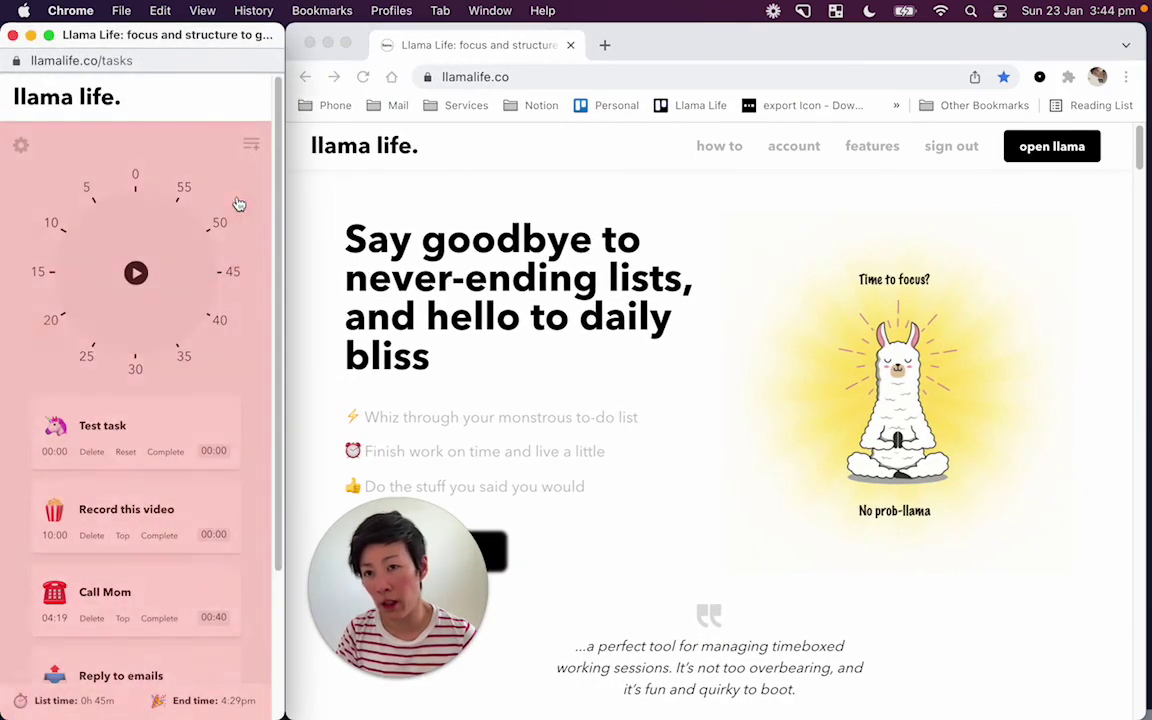